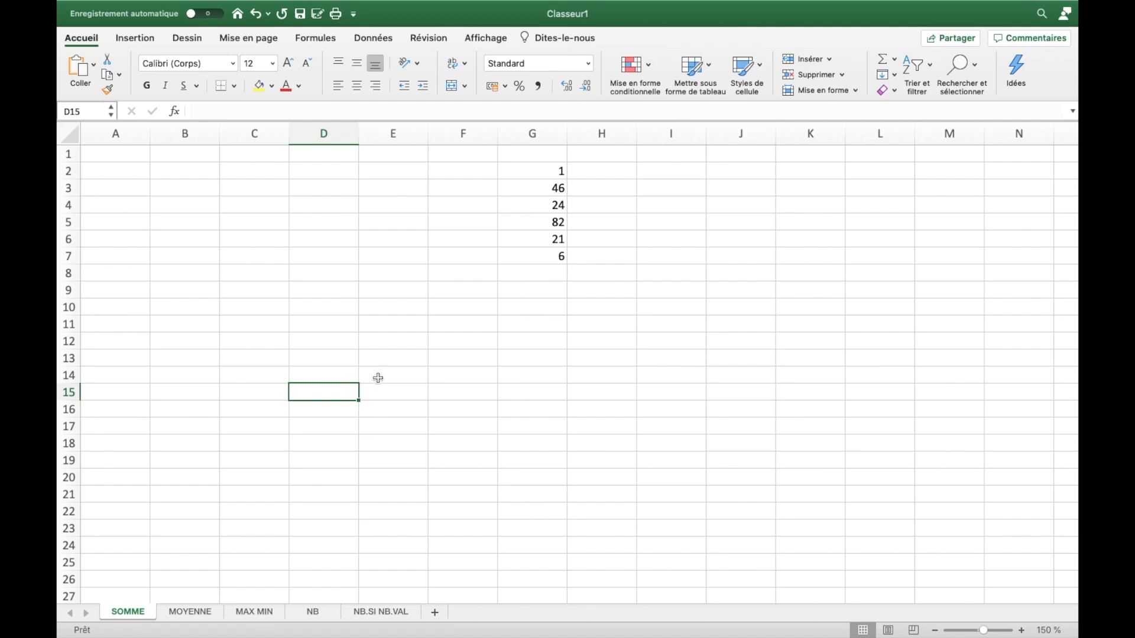
Step: Enter a SOMME formula in cell G9 that adds the literal numbers 7, 4 and 3
click(545, 289)
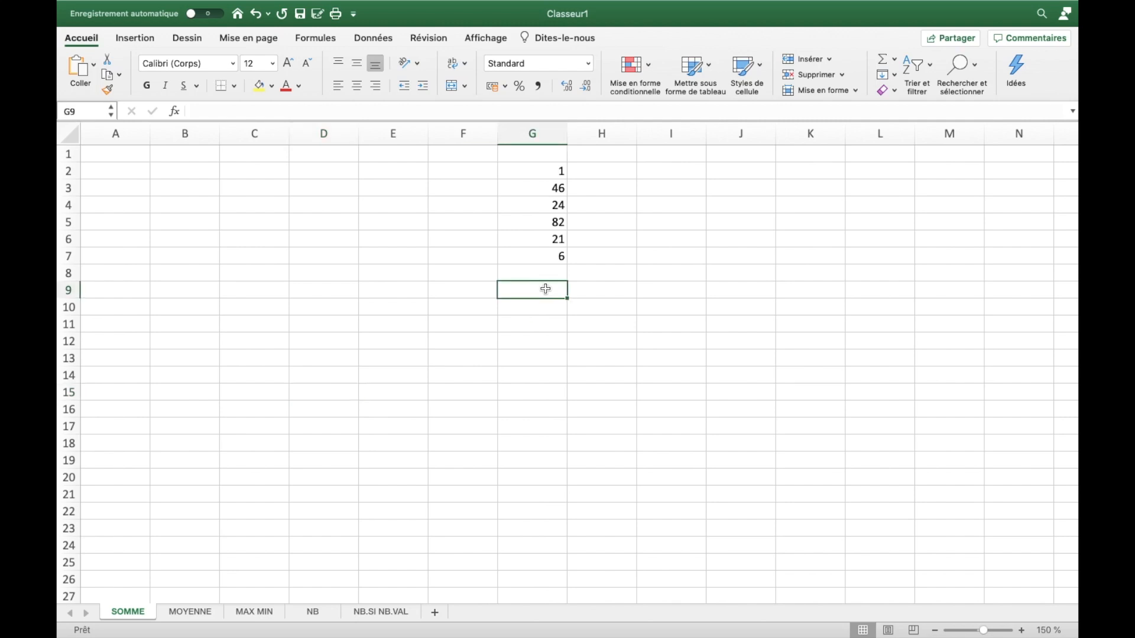
text(=)
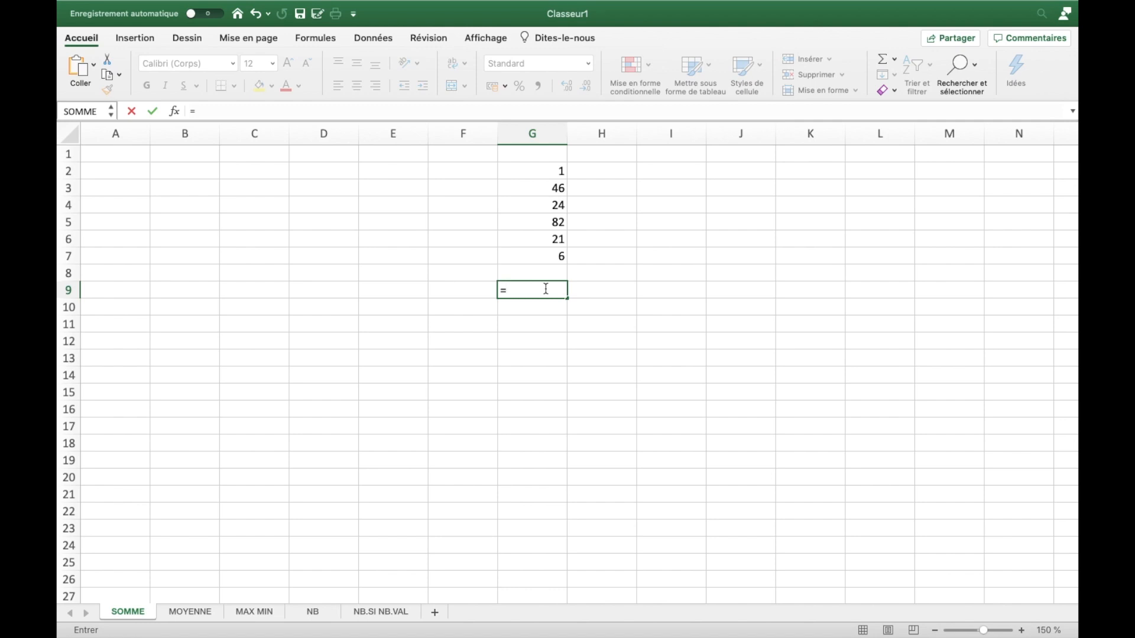
text(SOMME)
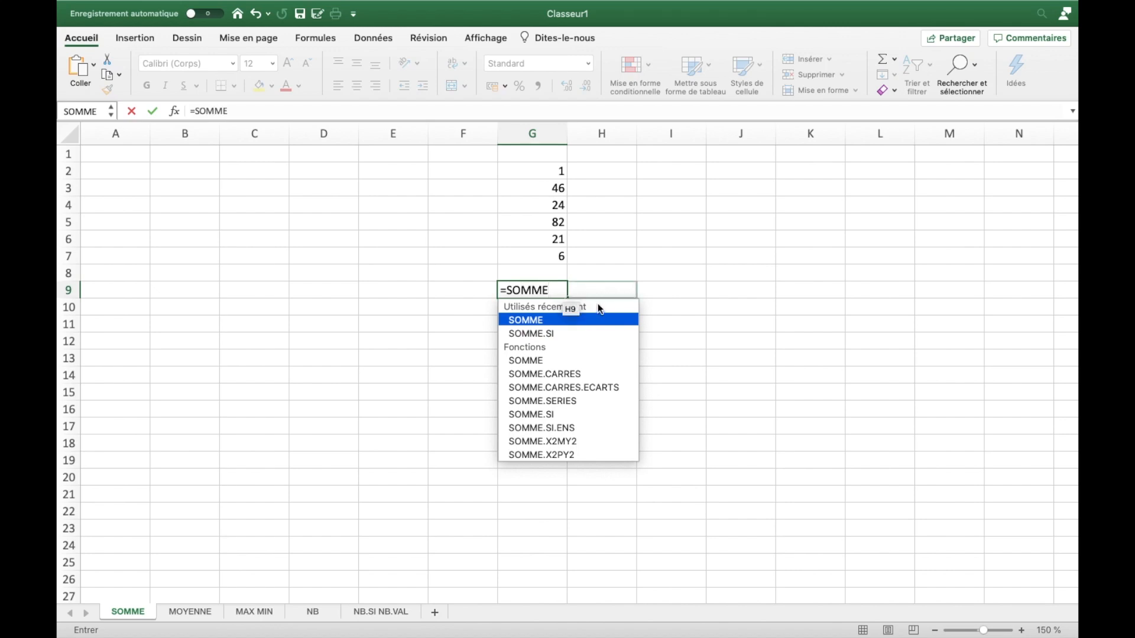
double_click(590, 320)
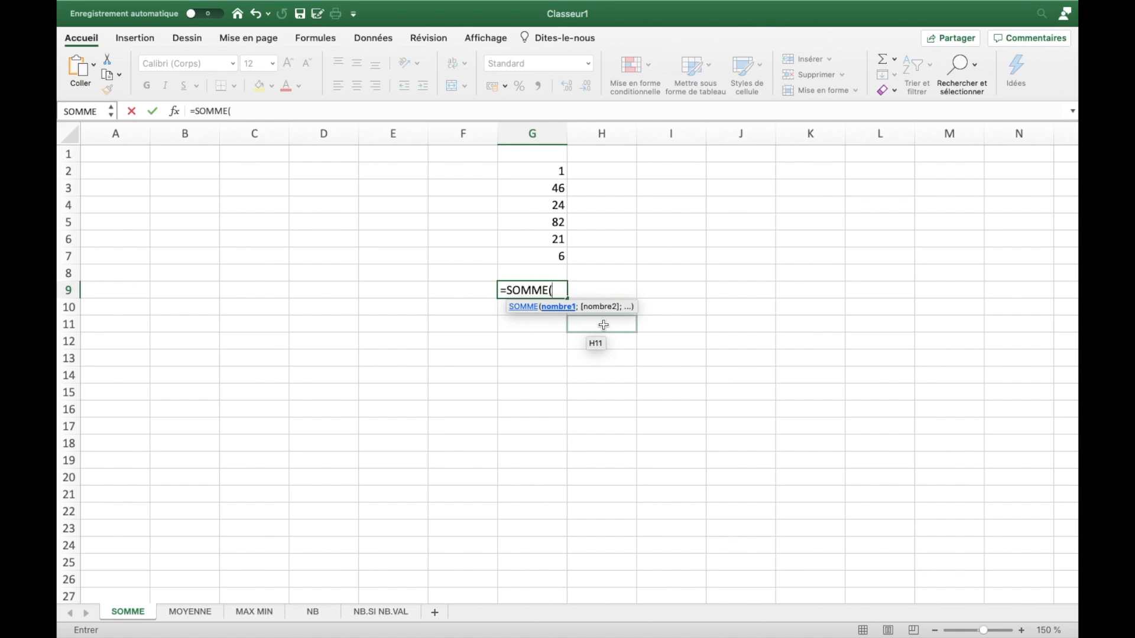
text(7;4;3)
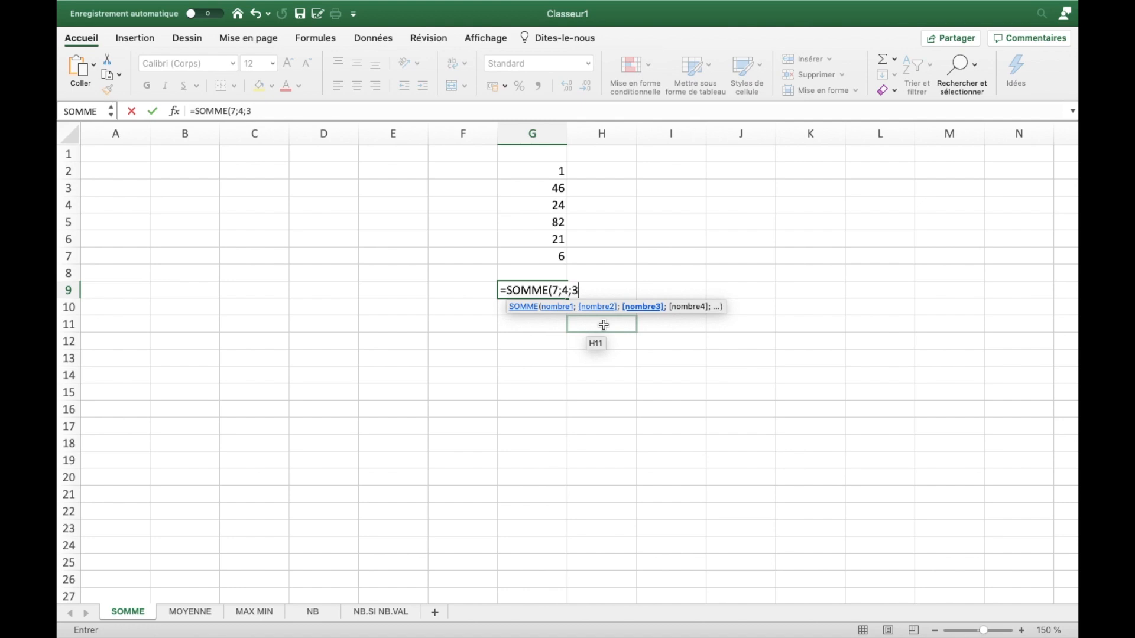
text())
key(Return)
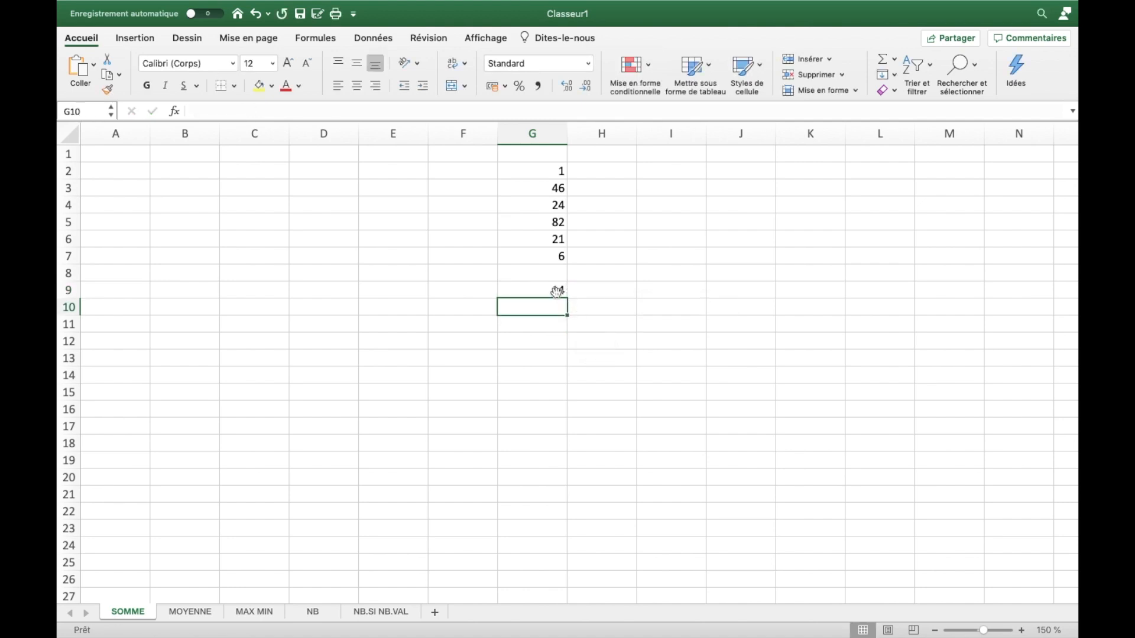
Step: Replace the formula in G9 with a SOMME of the individual cells G3, G4 and G7
click(557, 292)
text(=SO)
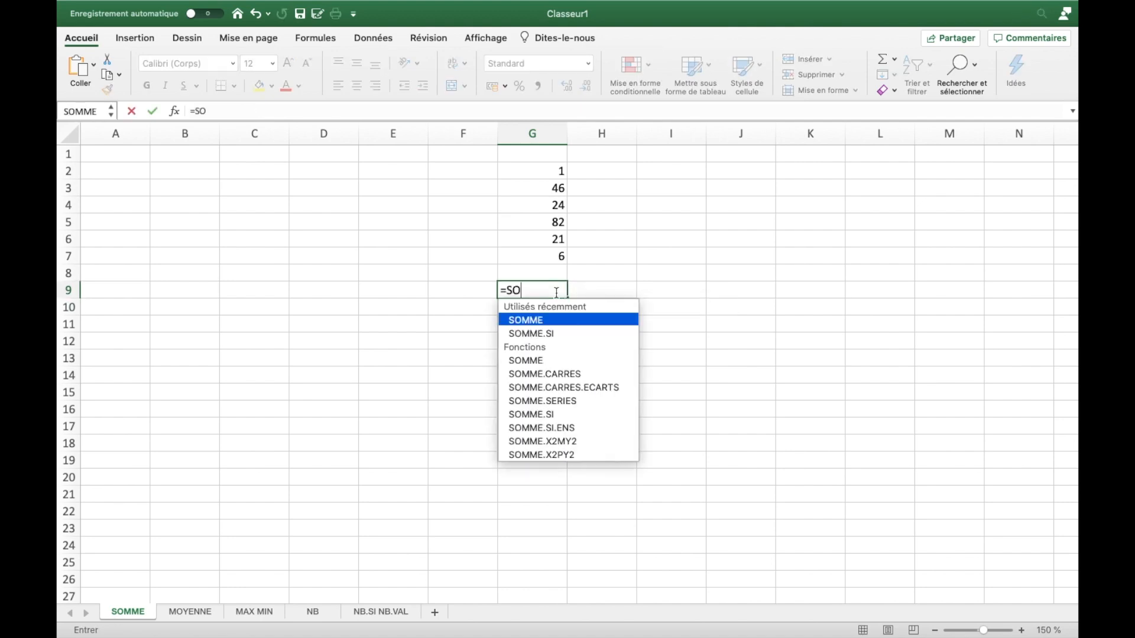
double_click(559, 320)
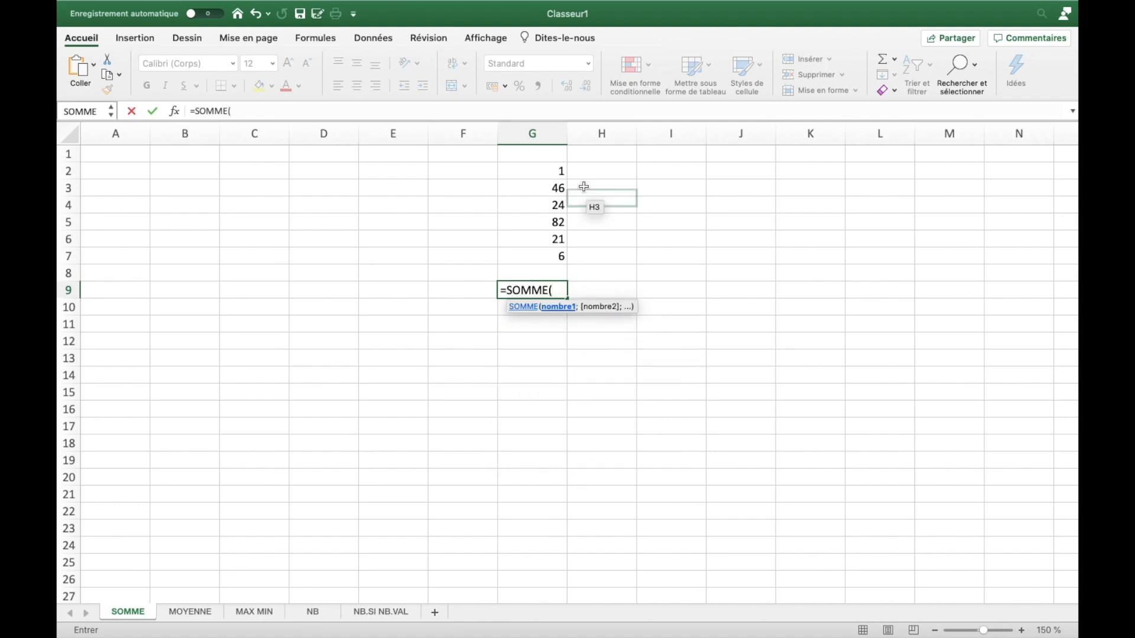
click(559, 188)
text(;)
click(559, 256)
click(556, 205)
text(;)
click(552, 240)
key(Return)
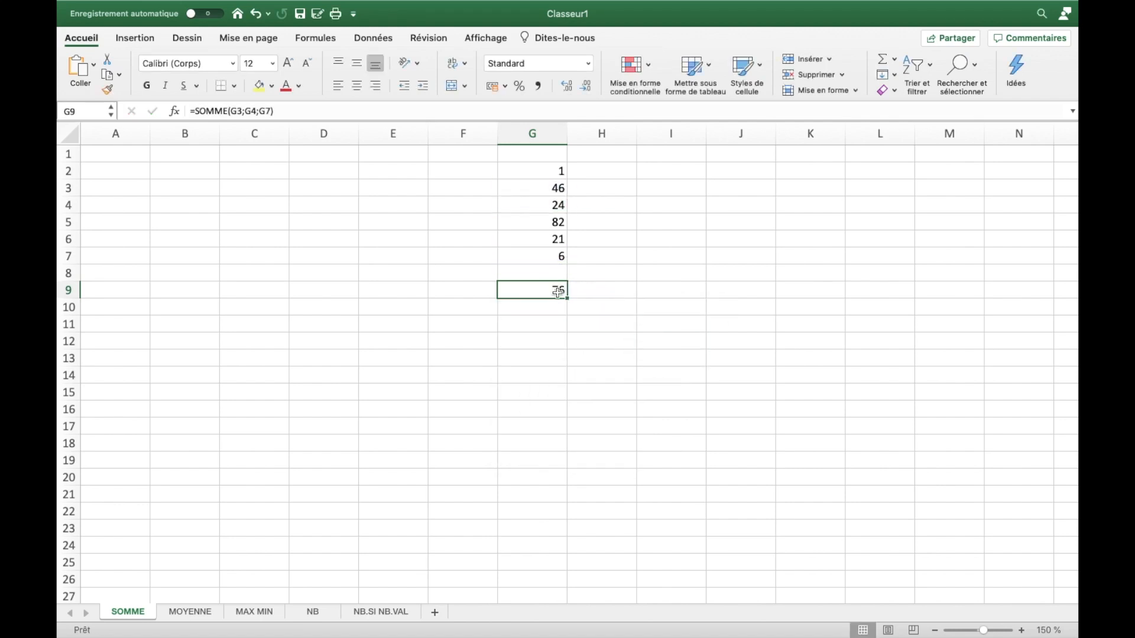
Step: Replace the formula in G9 with SOMME, joining first cell G2 and last cell G7 with a colon
text(=SO)
double_click(566, 348)
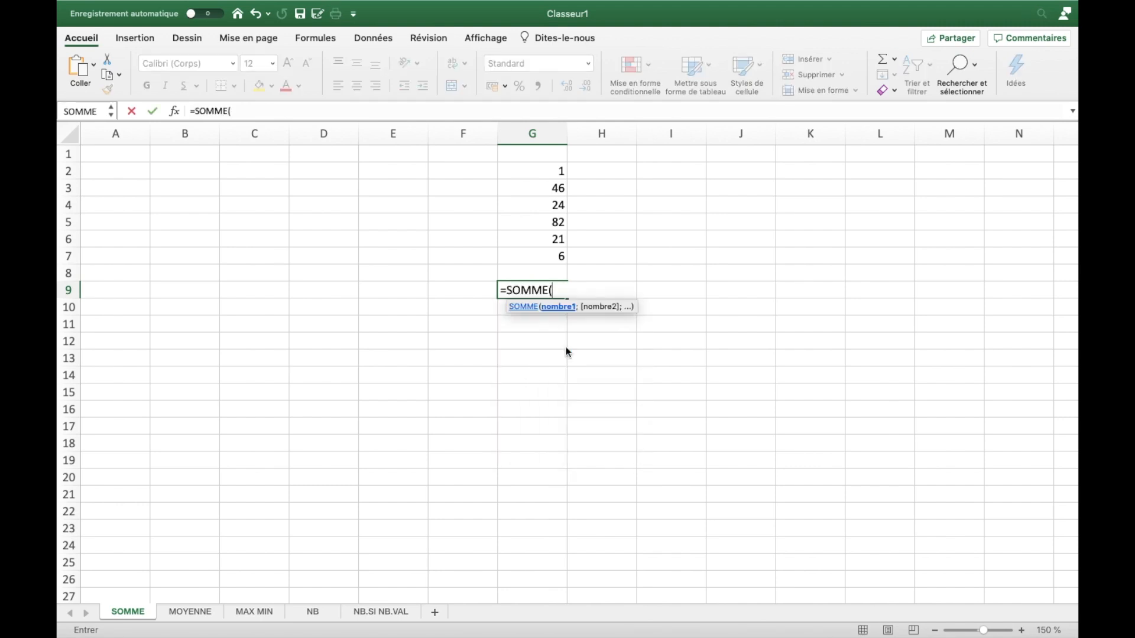
click(558, 171)
text(:)
click(552, 260)
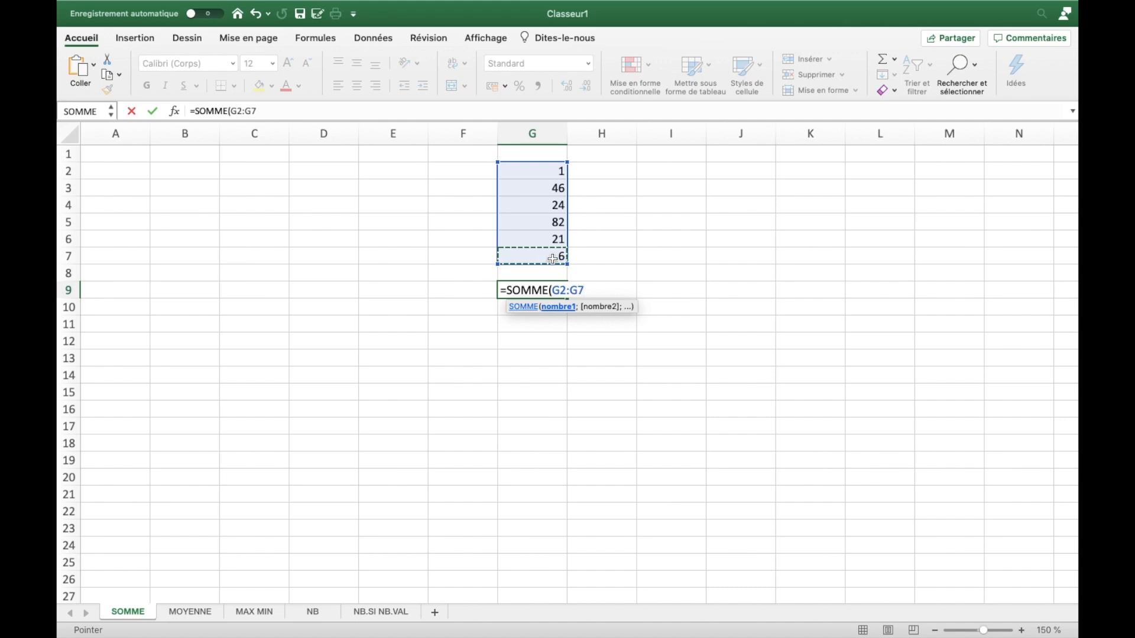
key(Return)
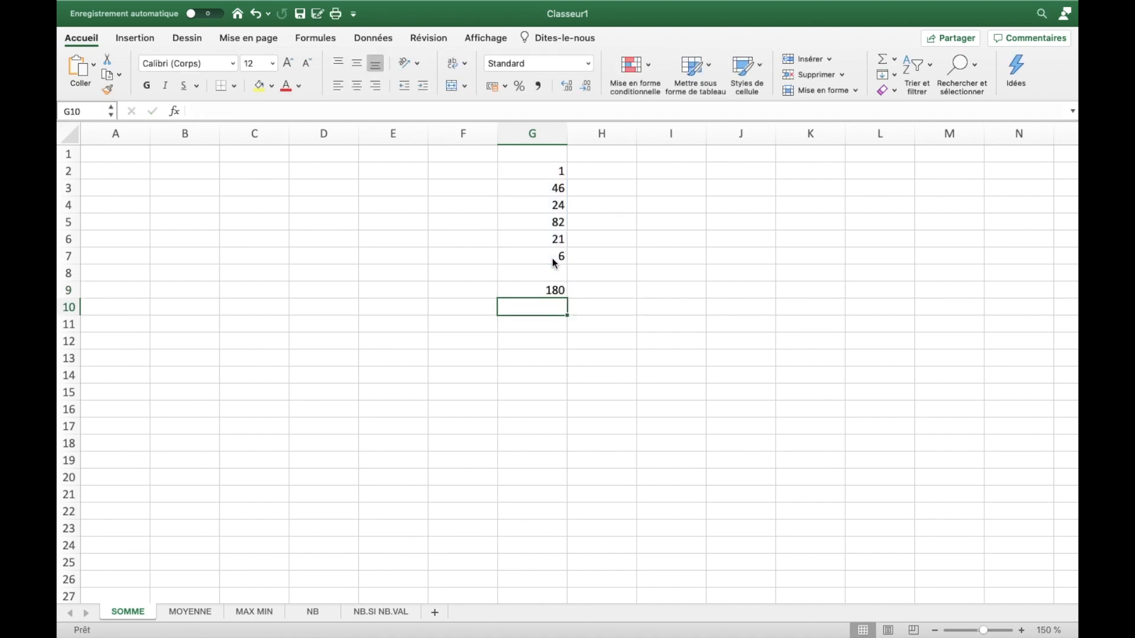
Step: Re-enter the SOMME formula in G9, selecting the whole range G2:G7 as its argument
click(557, 287)
text(=SO)
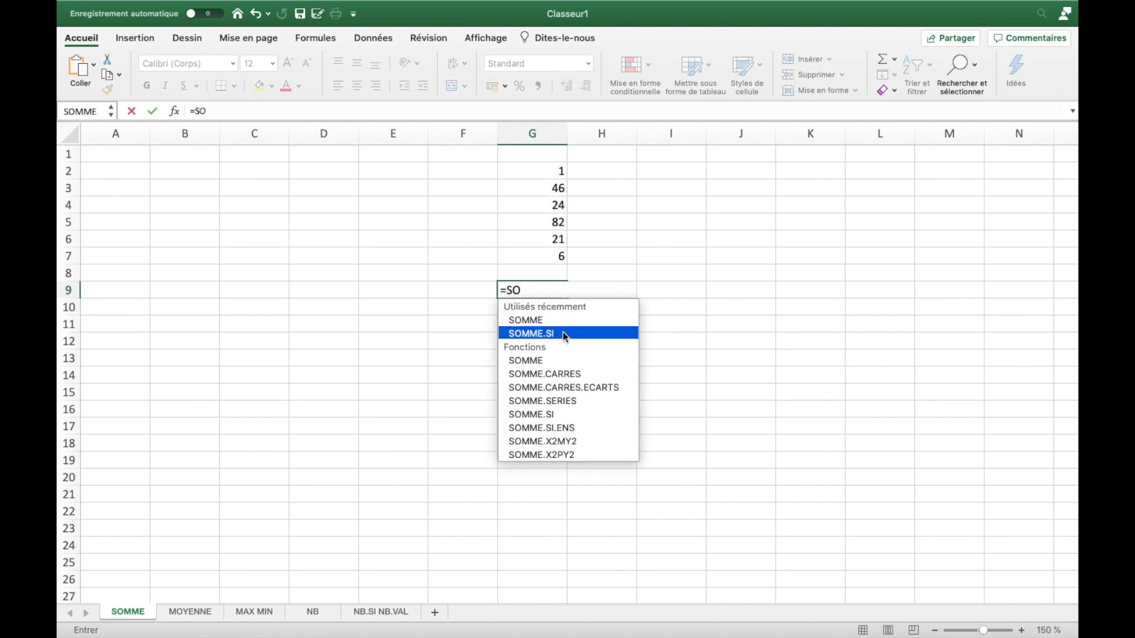
double_click(560, 320)
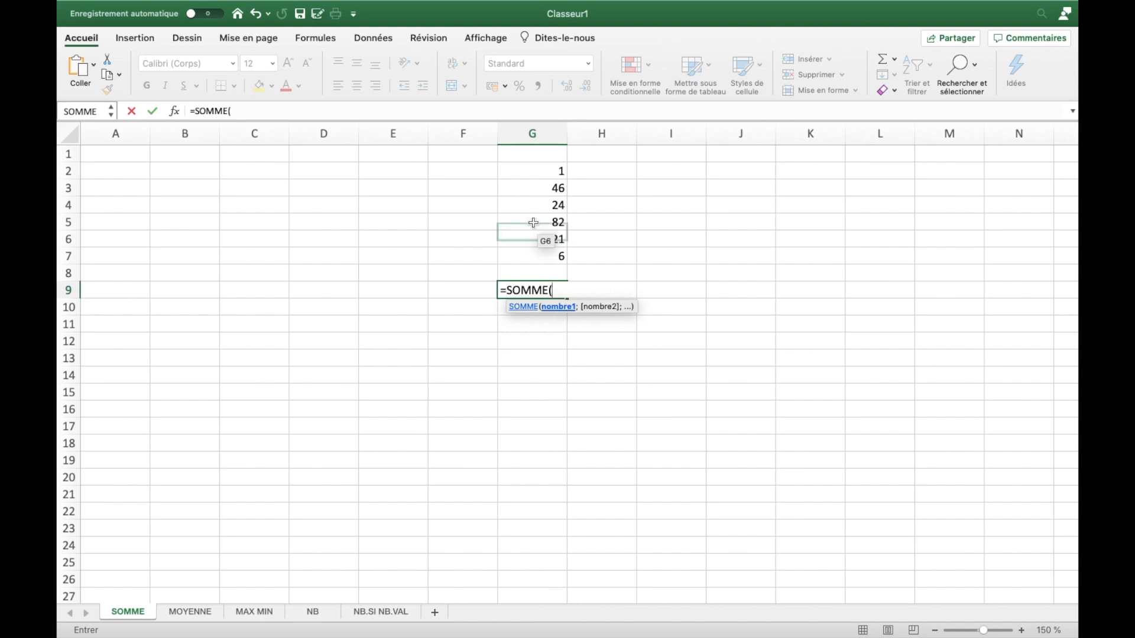
click(556, 172)
drag(563, 190, 559, 255)
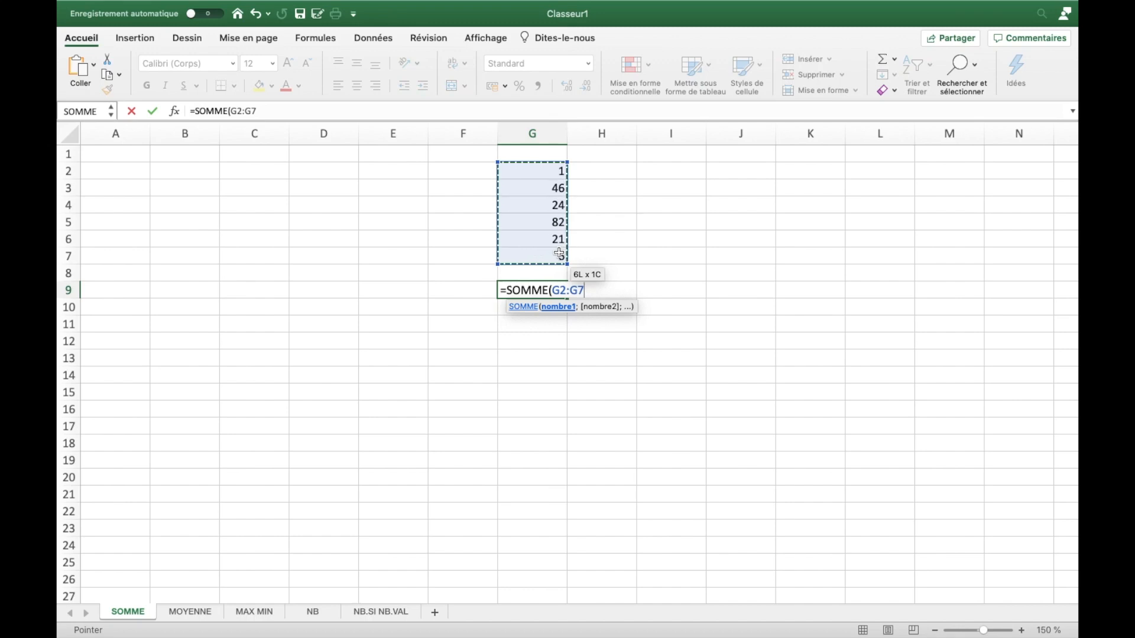
key(Return)
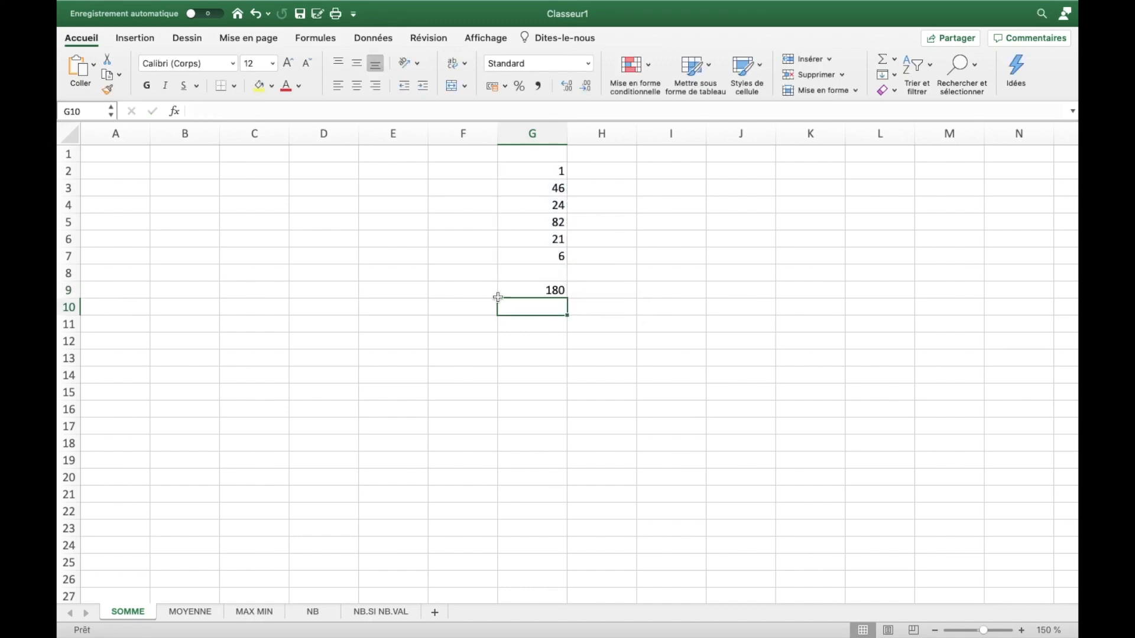
Step: On the MOYENNE sheet, calculate the average of the participants in E3:E7 with a MOYENNE formula in E9
click(184, 612)
click(332, 329)
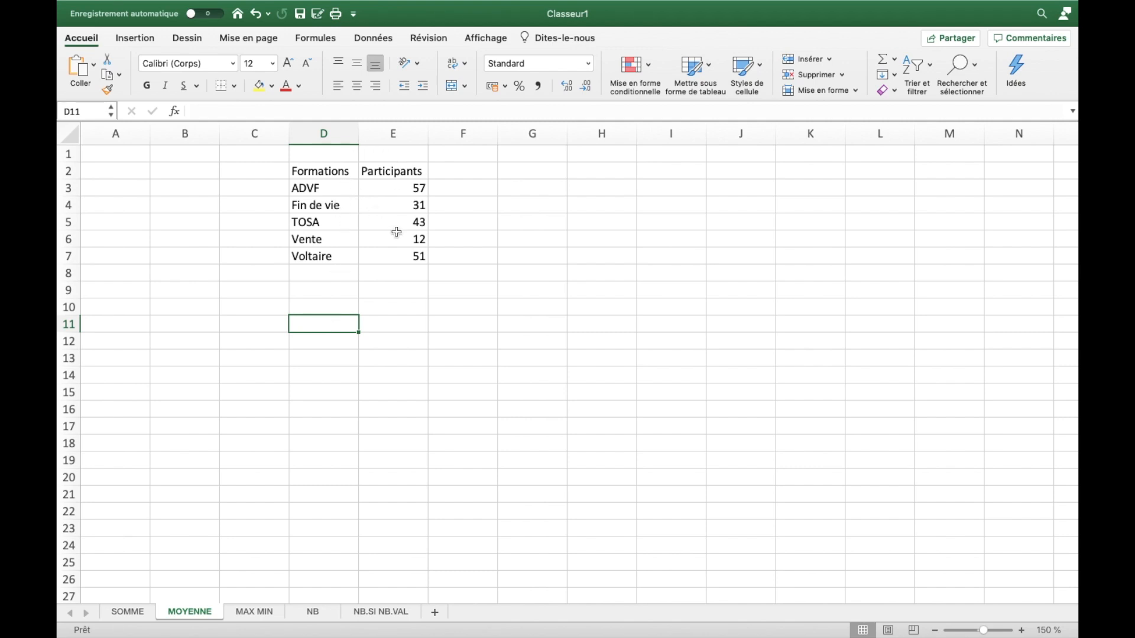
click(400, 294)
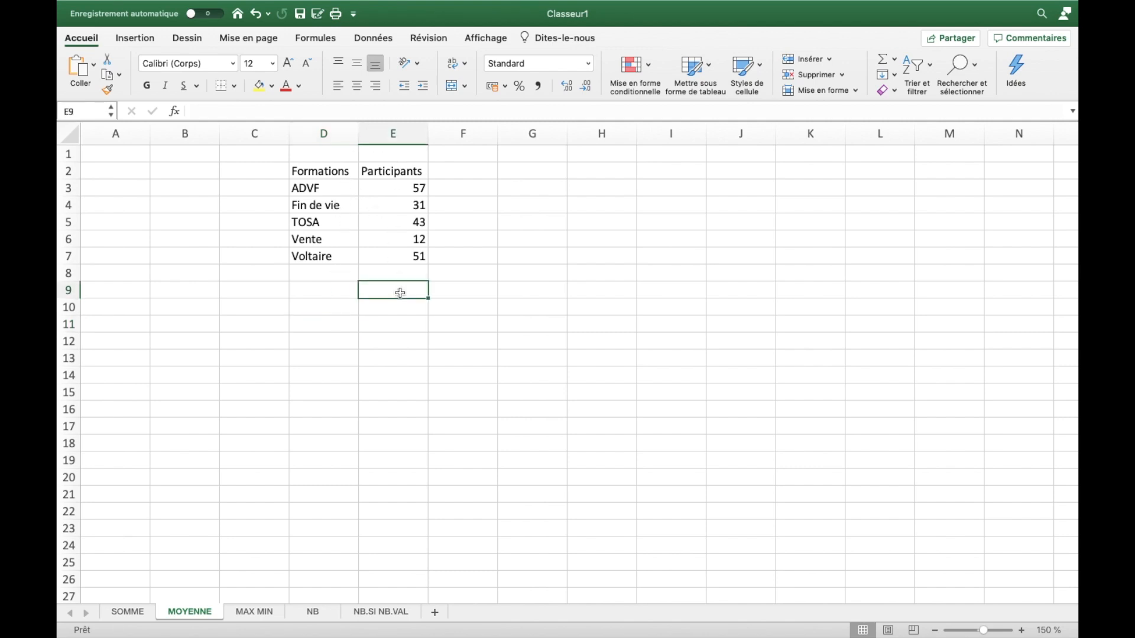
text(=MOYENNE()
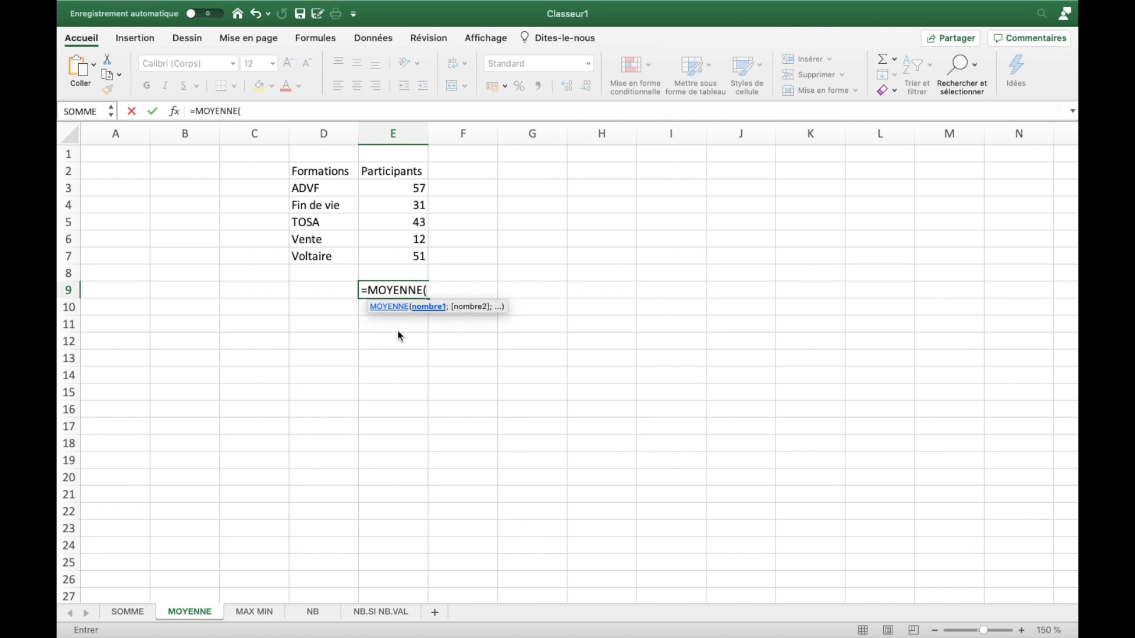
drag(414, 188, 418, 256)
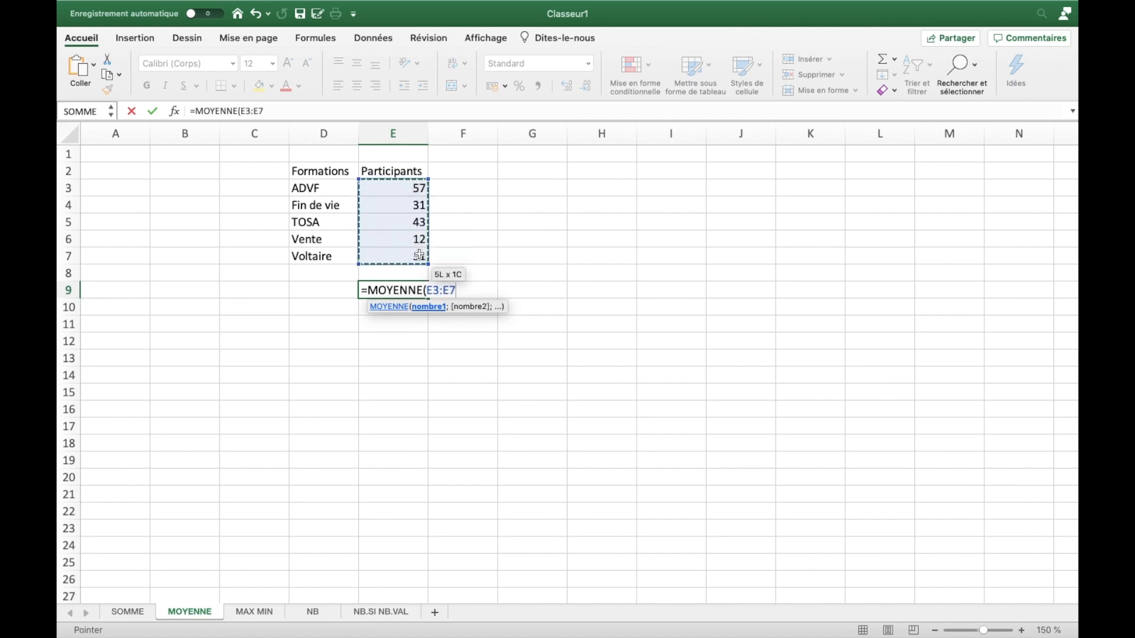
key(Return)
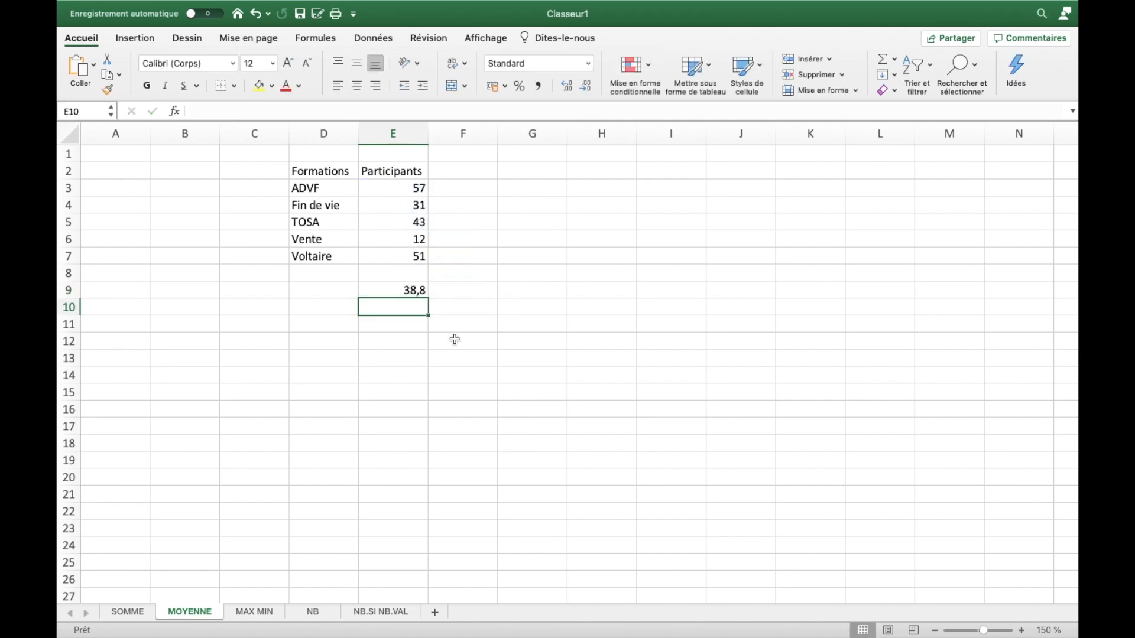
Step: On the MAX MIN sheet, enter a MAX formula in E9 for the highest participant number in E3:E7
click(251, 612)
click(352, 423)
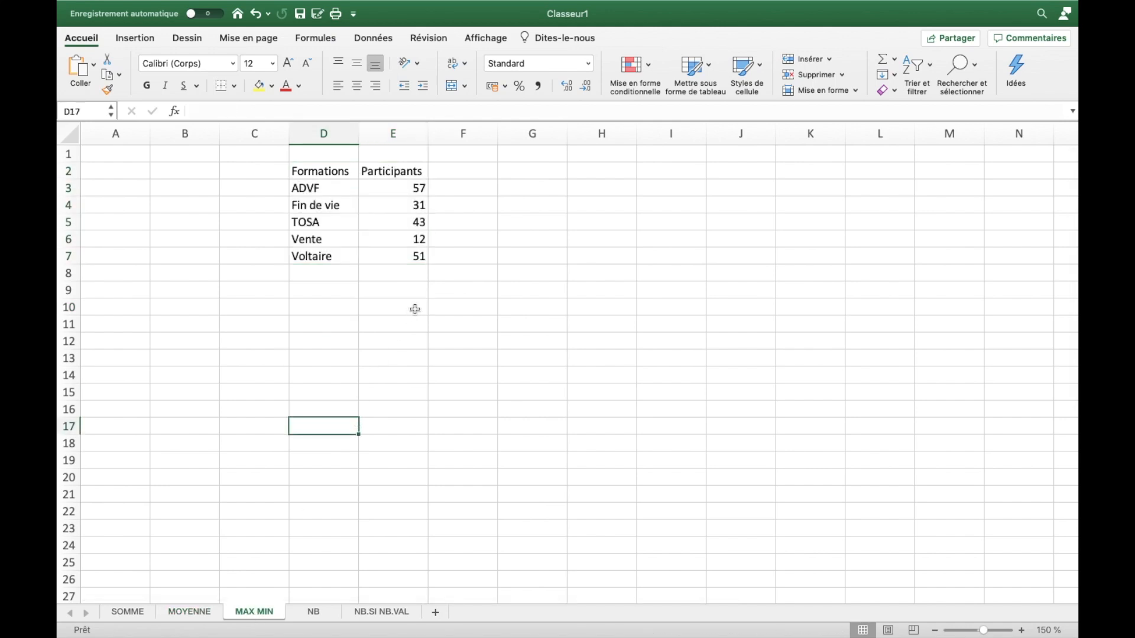
click(405, 292)
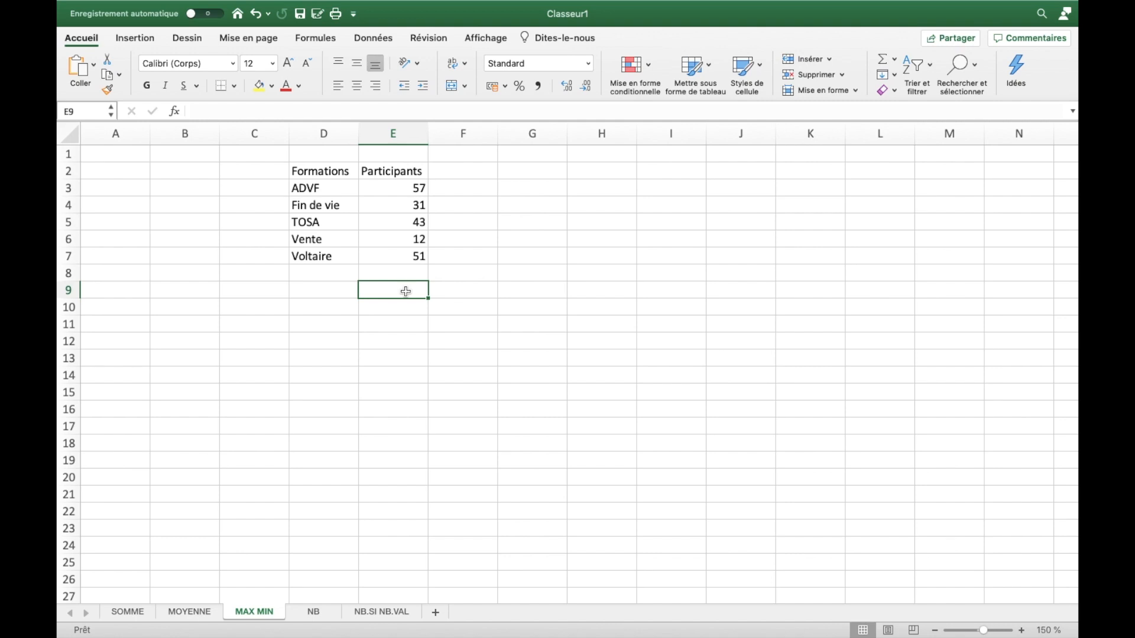
text(=)
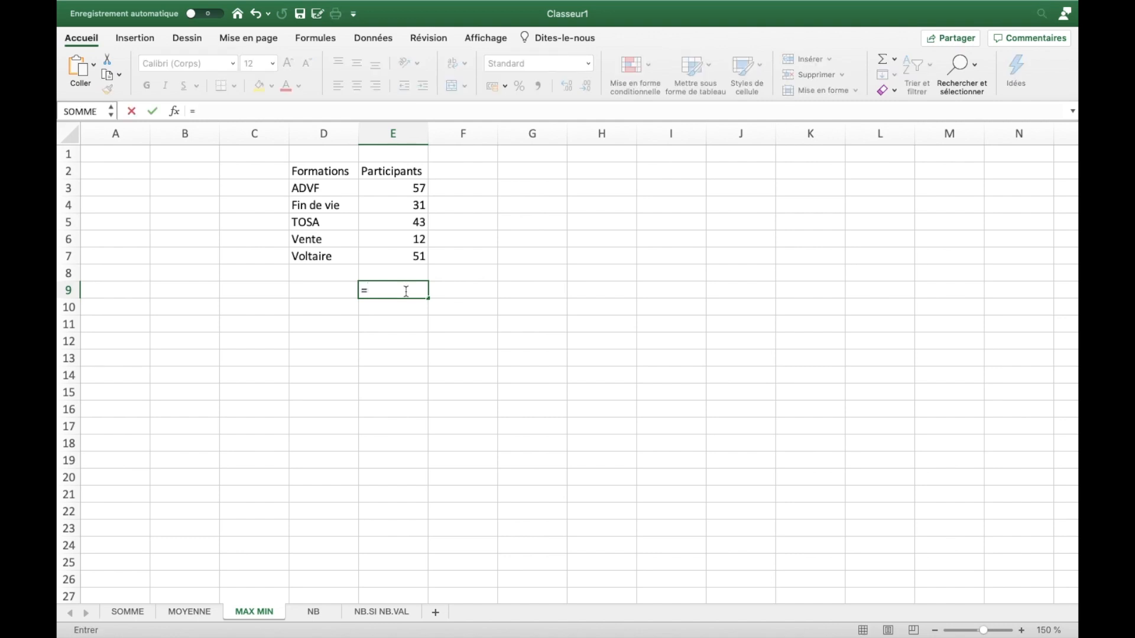
text(MAX)
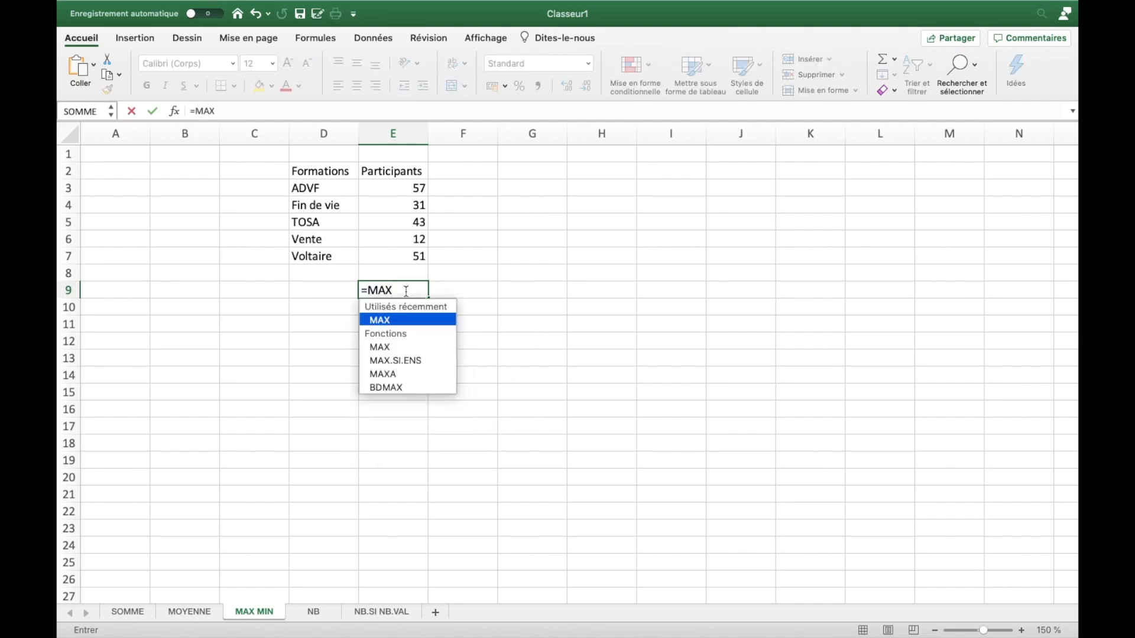
double_click(407, 318)
drag(405, 188, 401, 260)
key(Return)
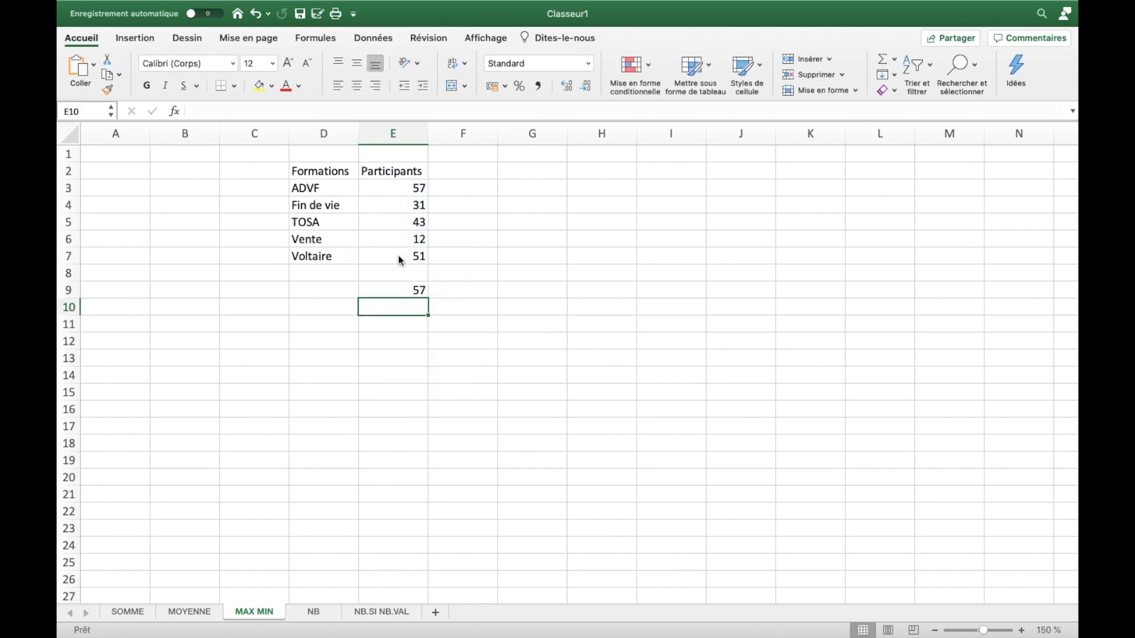
Step: Enter a MIN formula in E10 for the lowest participant number in E3:E7
text(=)
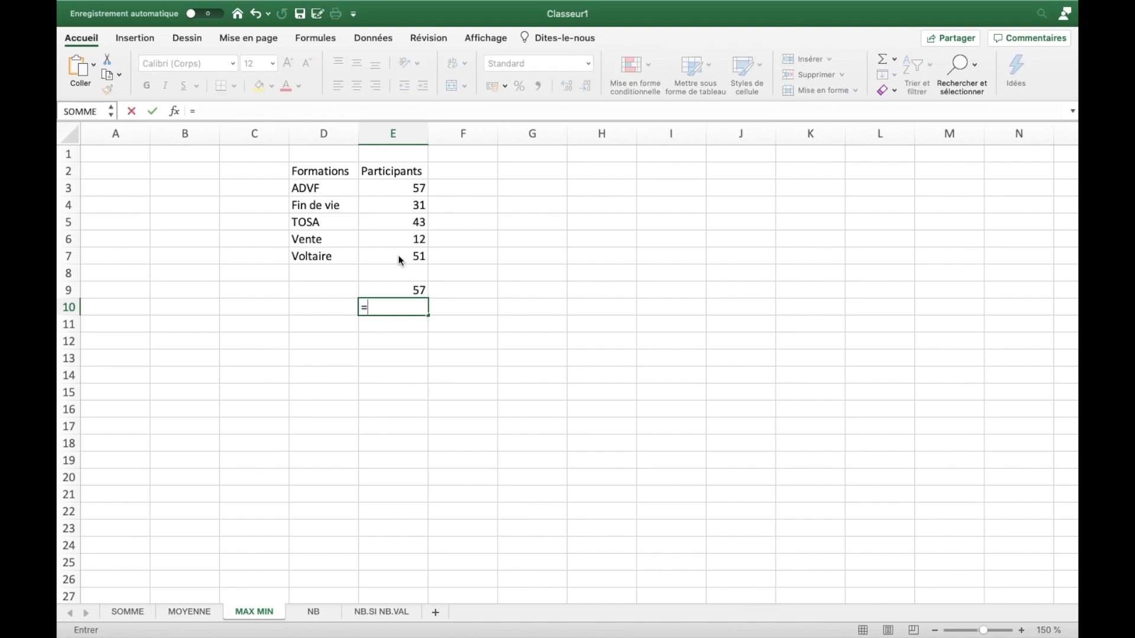
text(M)
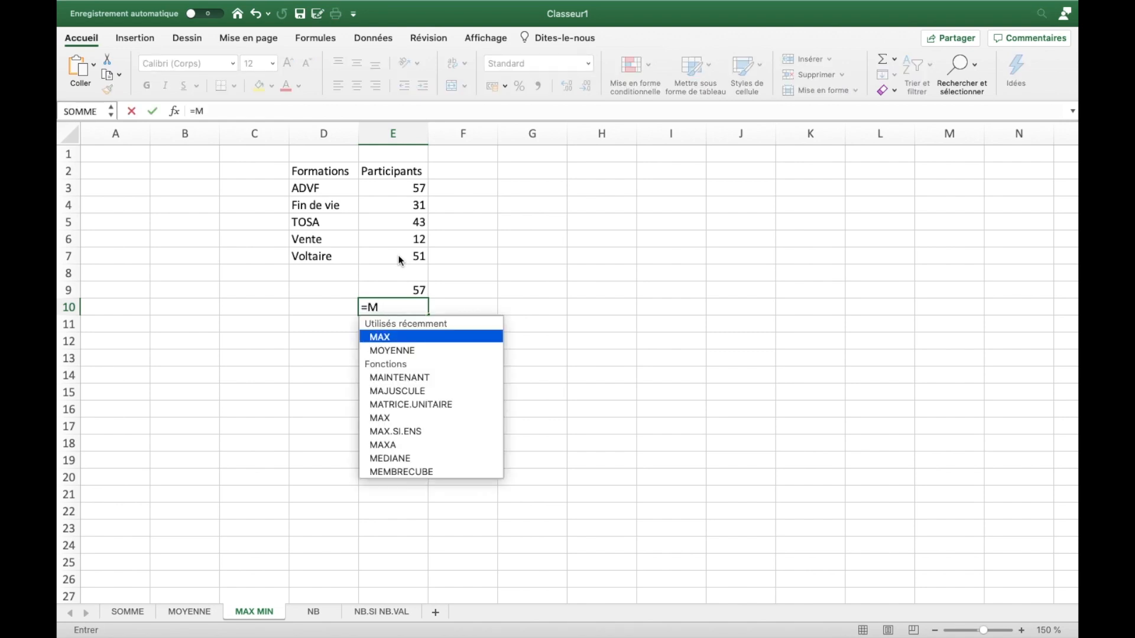
text(I)
double_click(387, 338)
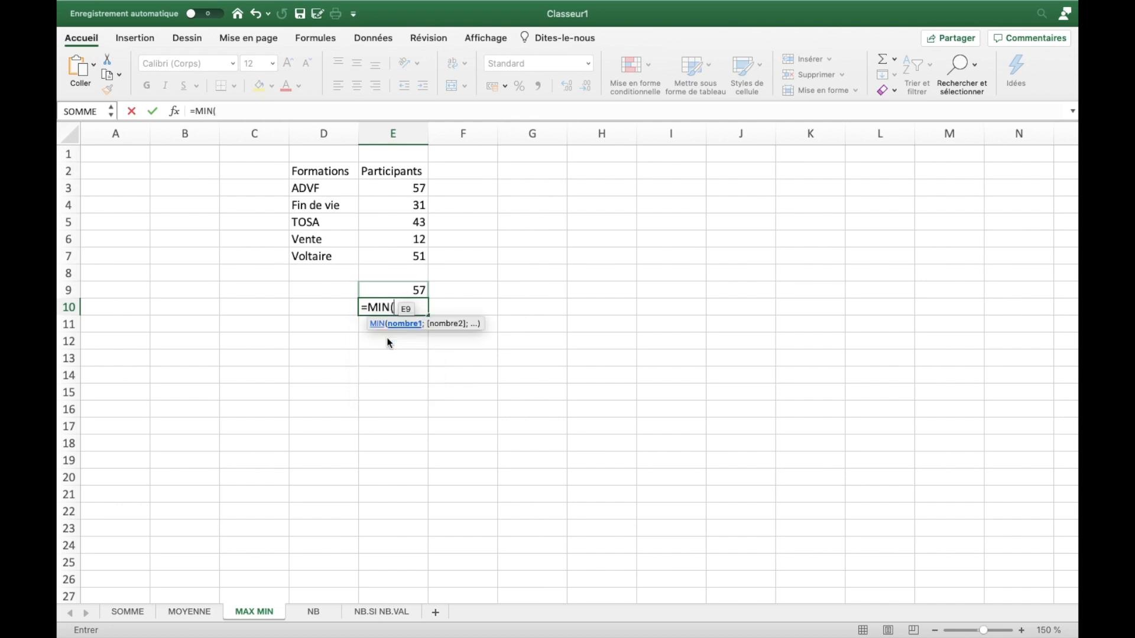
drag(419, 188, 420, 257)
key(Return)
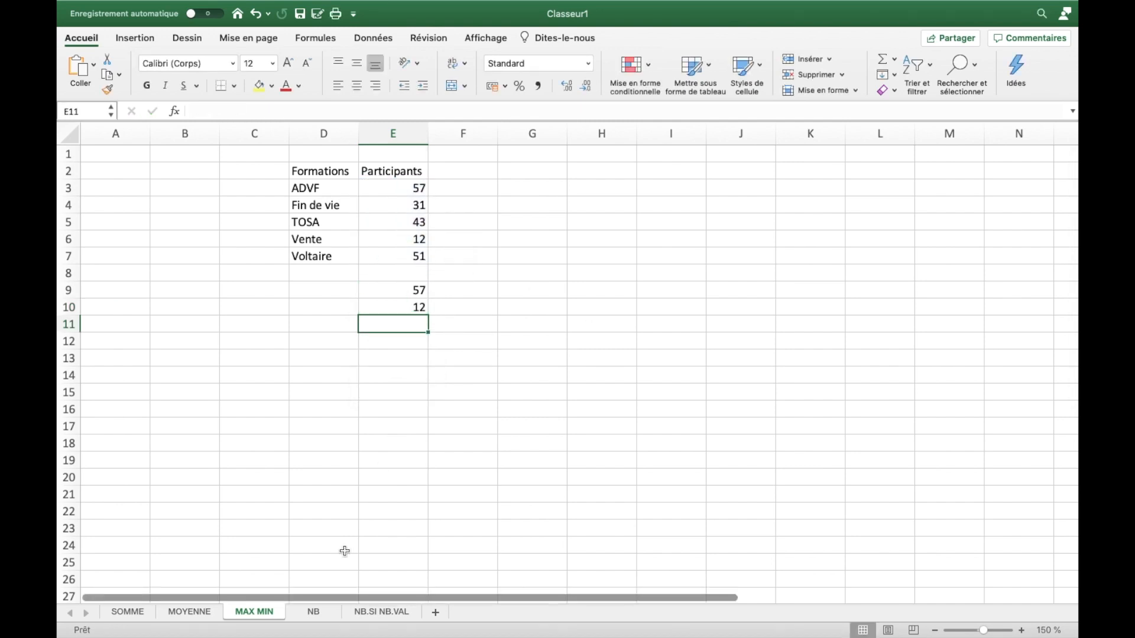
Step: On the NB sheet, count the customer numbers in B2:B8 with an NB formula in B11
click(322, 612)
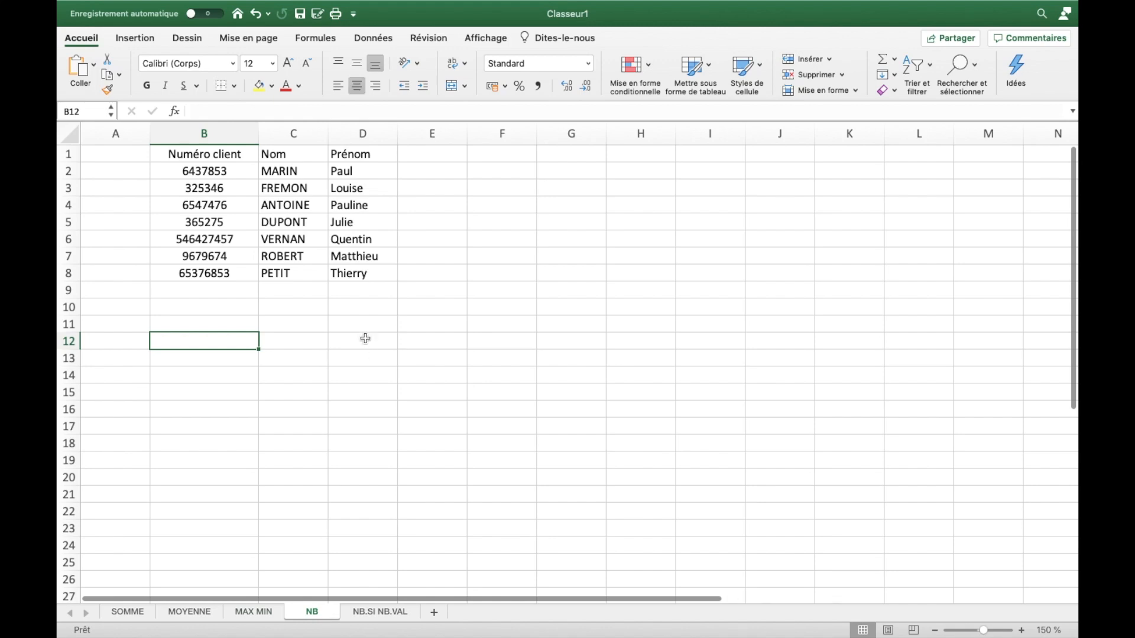
click(234, 326)
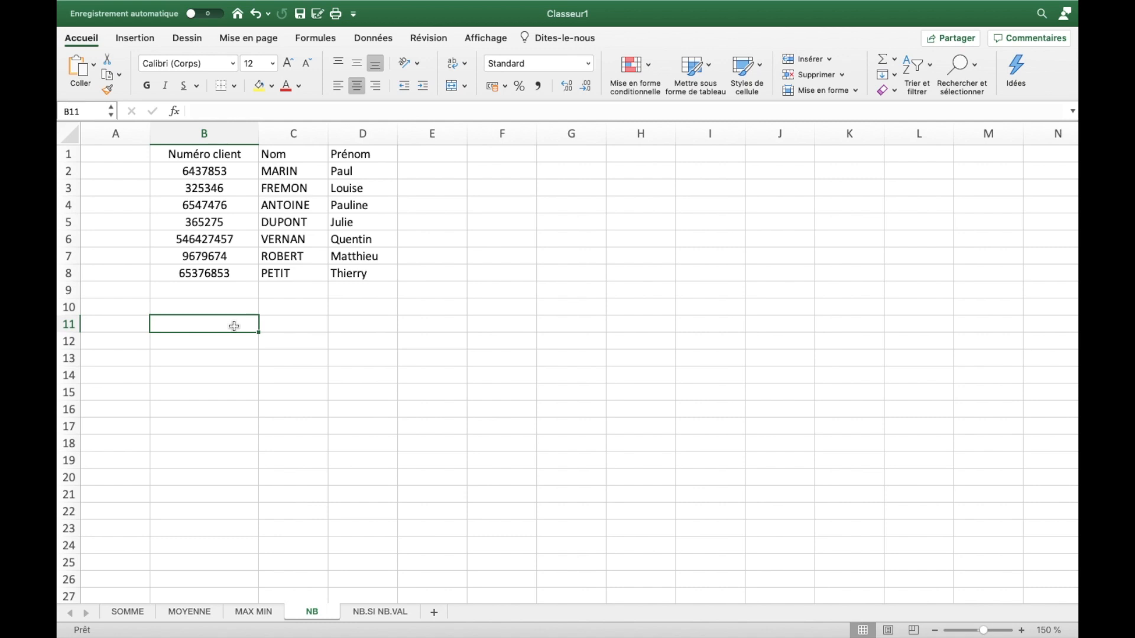
text(=)
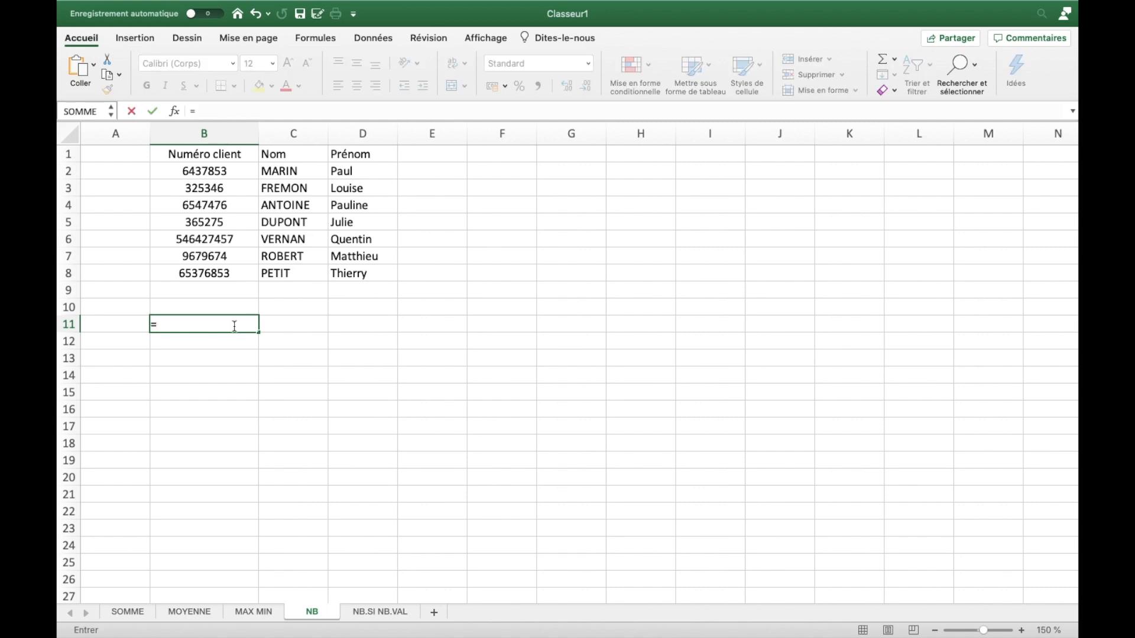
text(NB()
drag(236, 171, 243, 273)
key(Return)
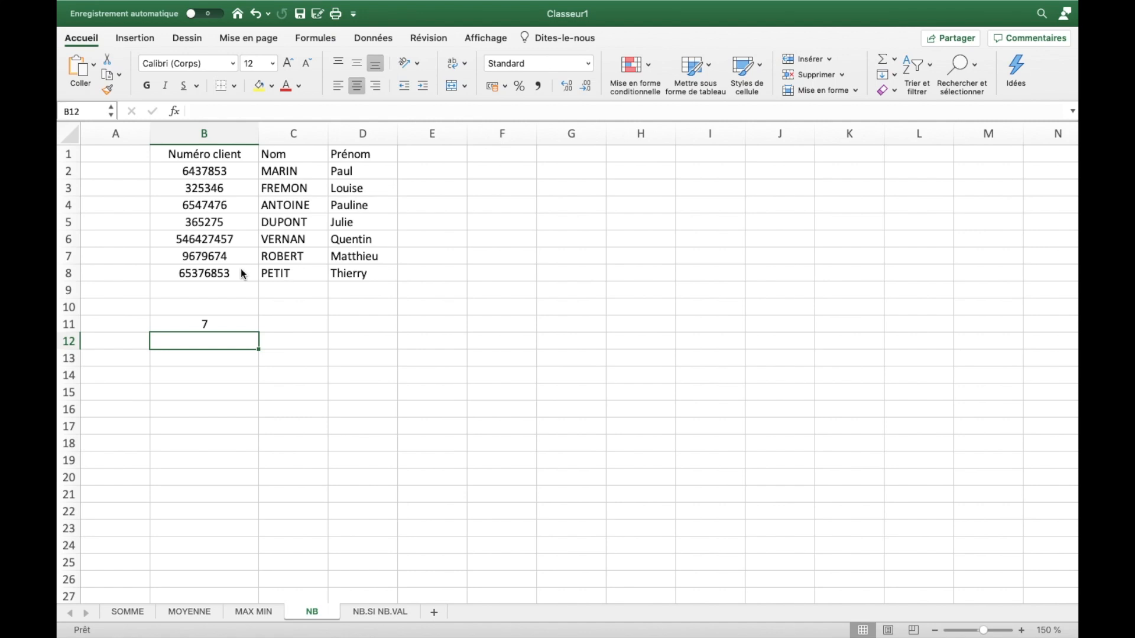
Step: On the NB.SI NB.VAL sheet, count the first names in D2:D9 with an NBVAL formula in D12
click(380, 613)
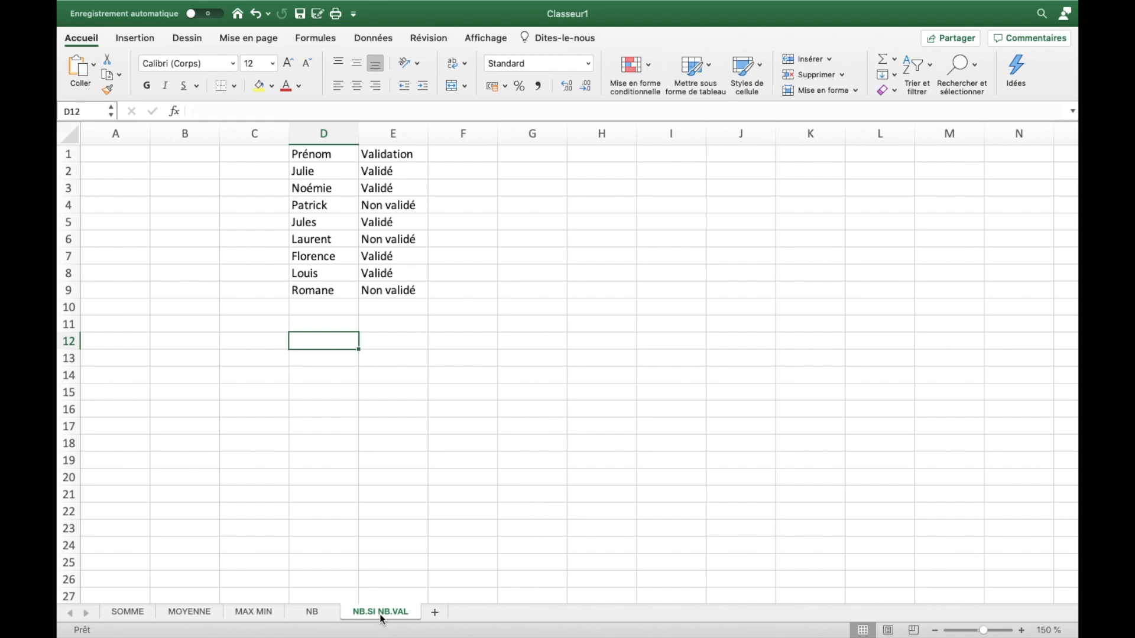
text(=NBVAL()
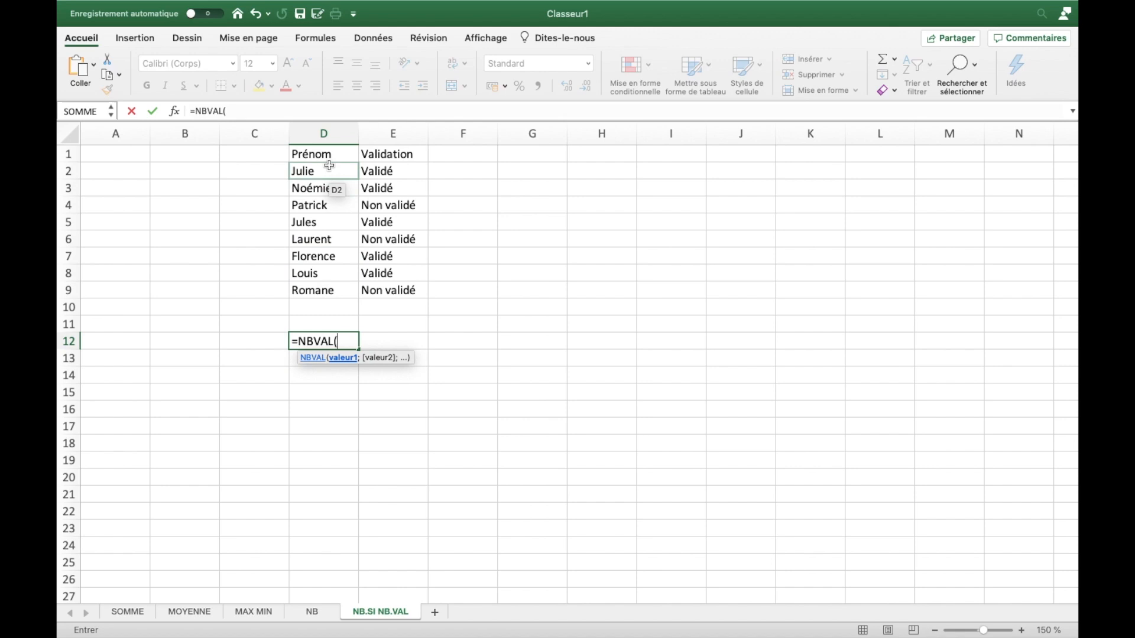
drag(329, 166, 337, 294)
key(Return)
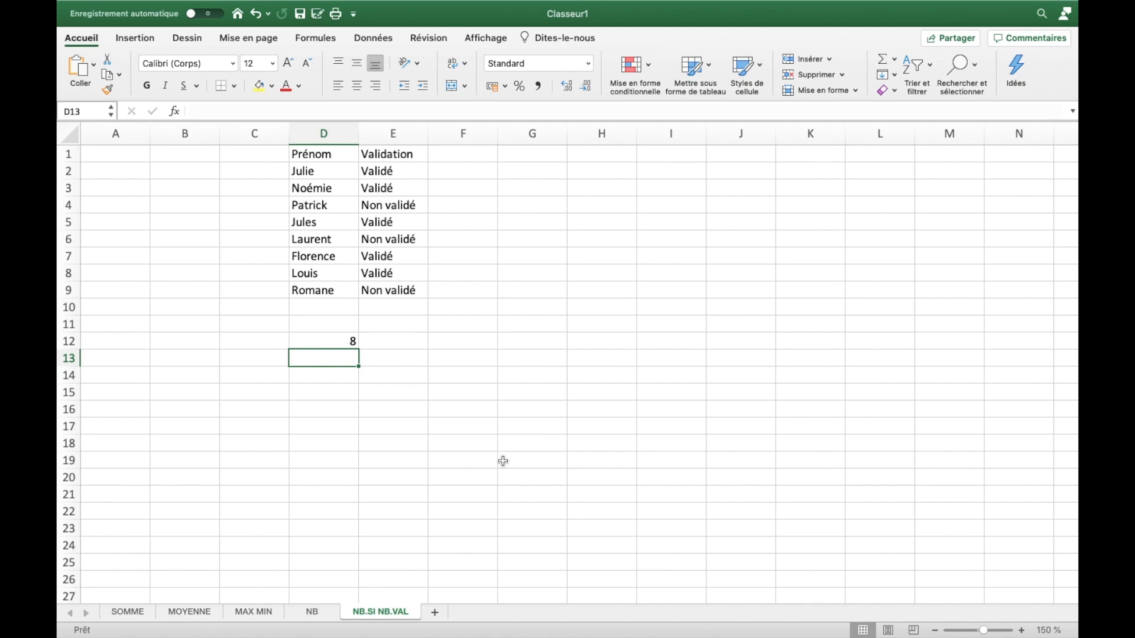
Step: Count the "validé" entries in E2:E9 with an NB.SI formula in E12
click(399, 342)
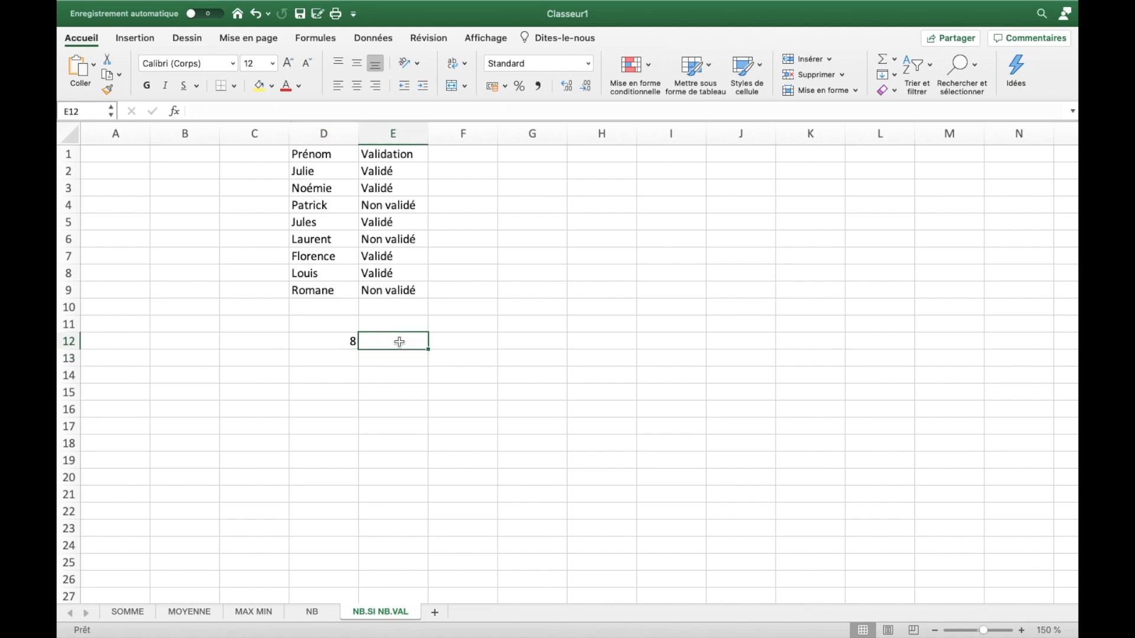
text(=NB.SI()
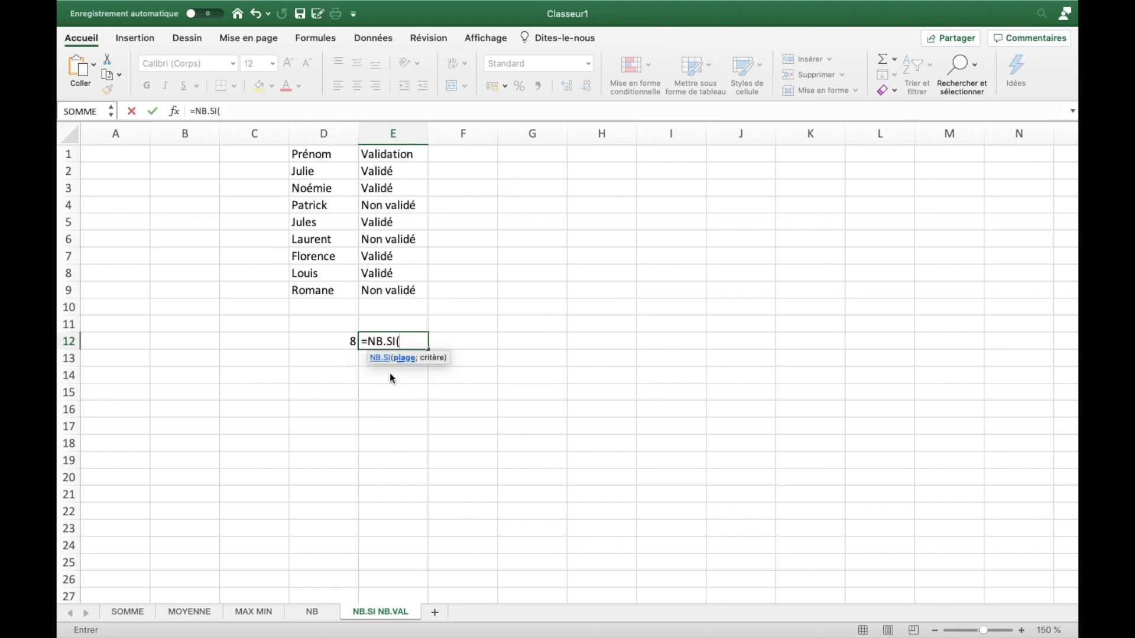
drag(391, 175, 388, 285)
text(;)
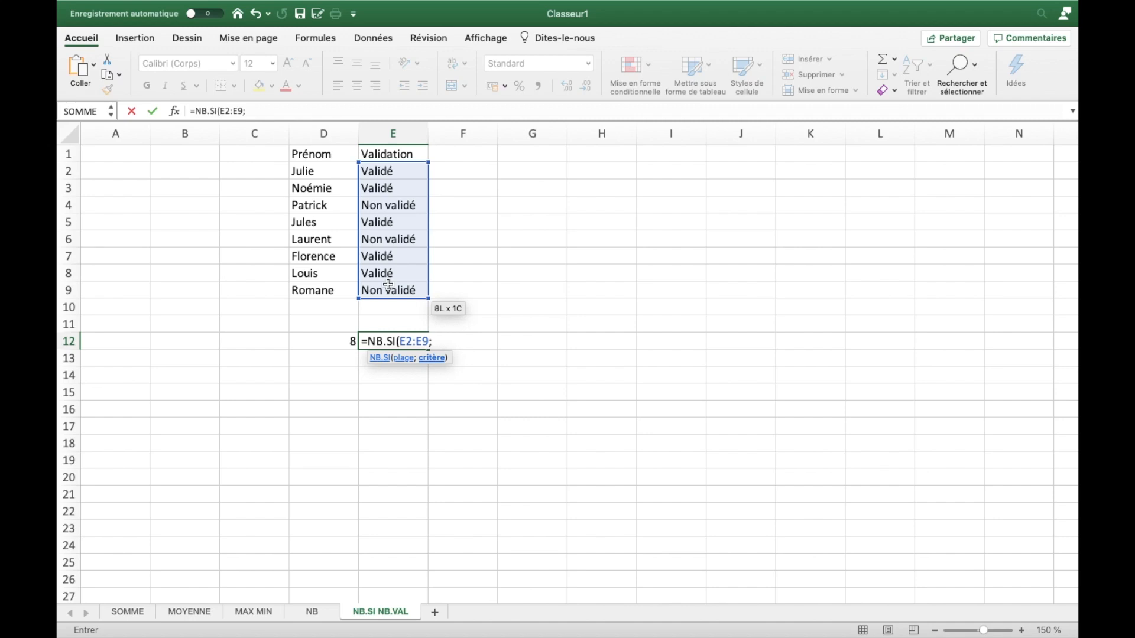
text("validé")
key(Return)
Step: Calculate the validation rate in E14 with the formula =E12/D12 and format the result as a percentage
key(Return)
text(=)
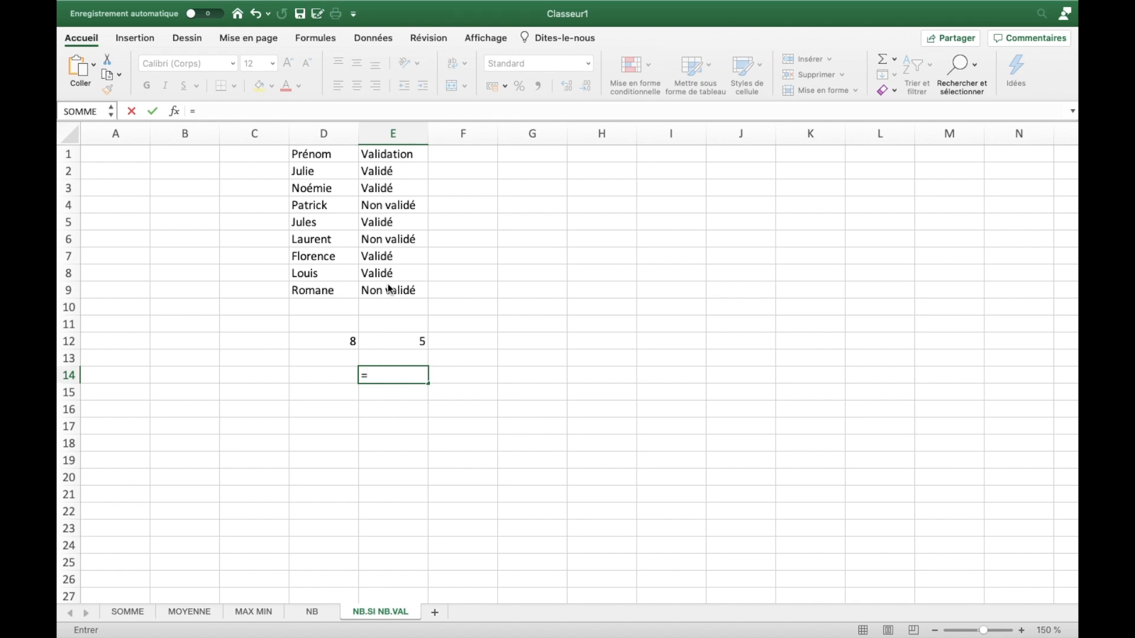
click(421, 338)
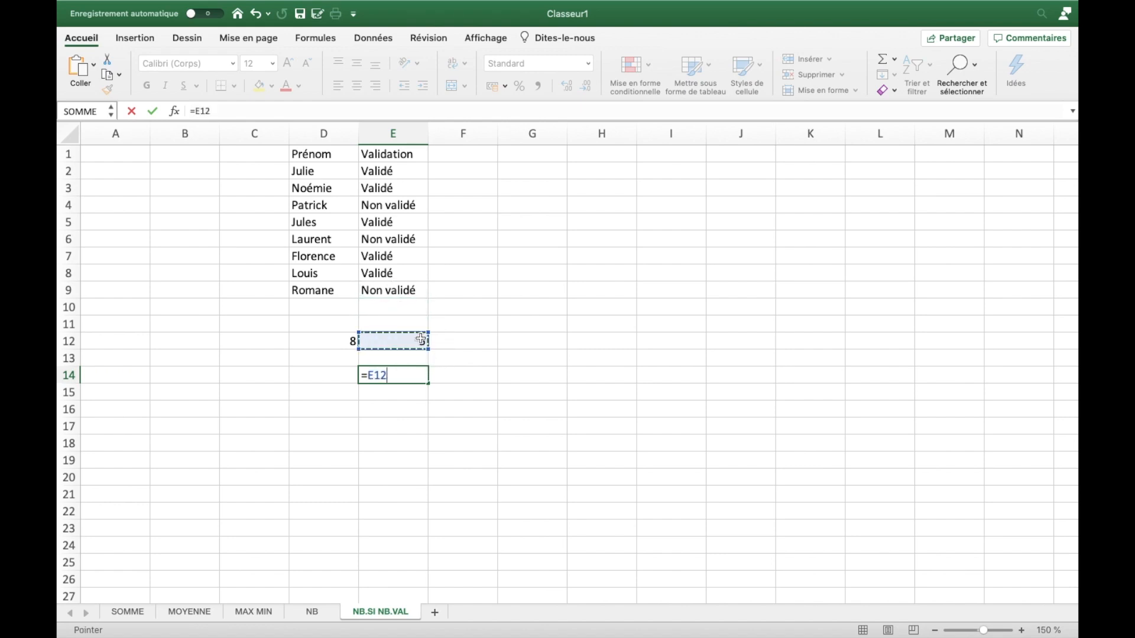
text(/)
click(337, 342)
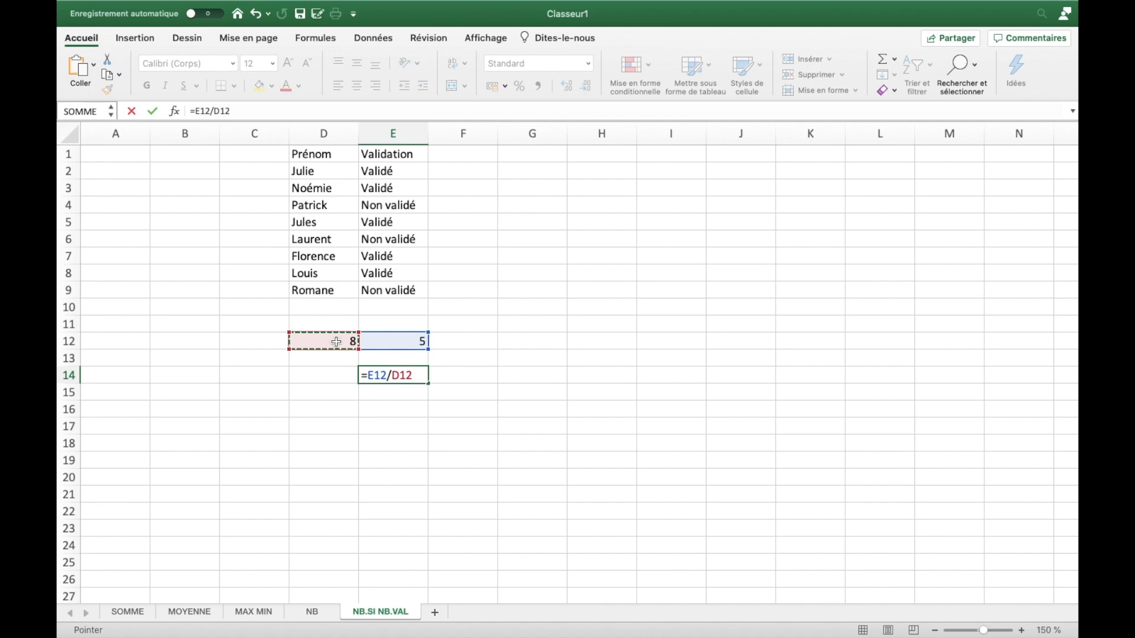
key(Return)
click(408, 378)
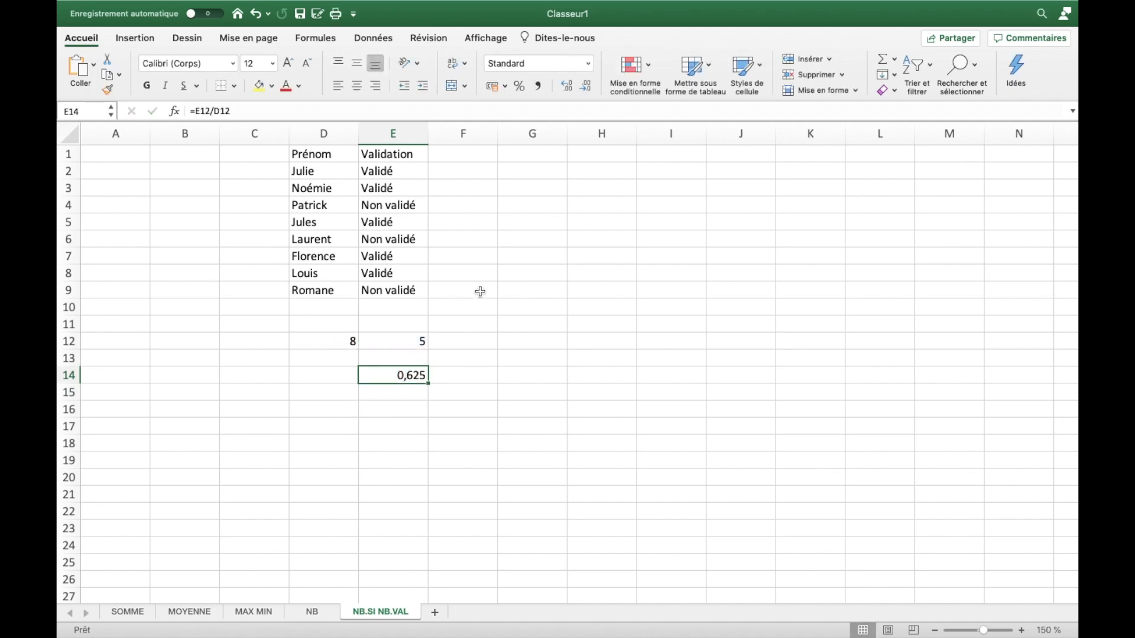
click(520, 86)
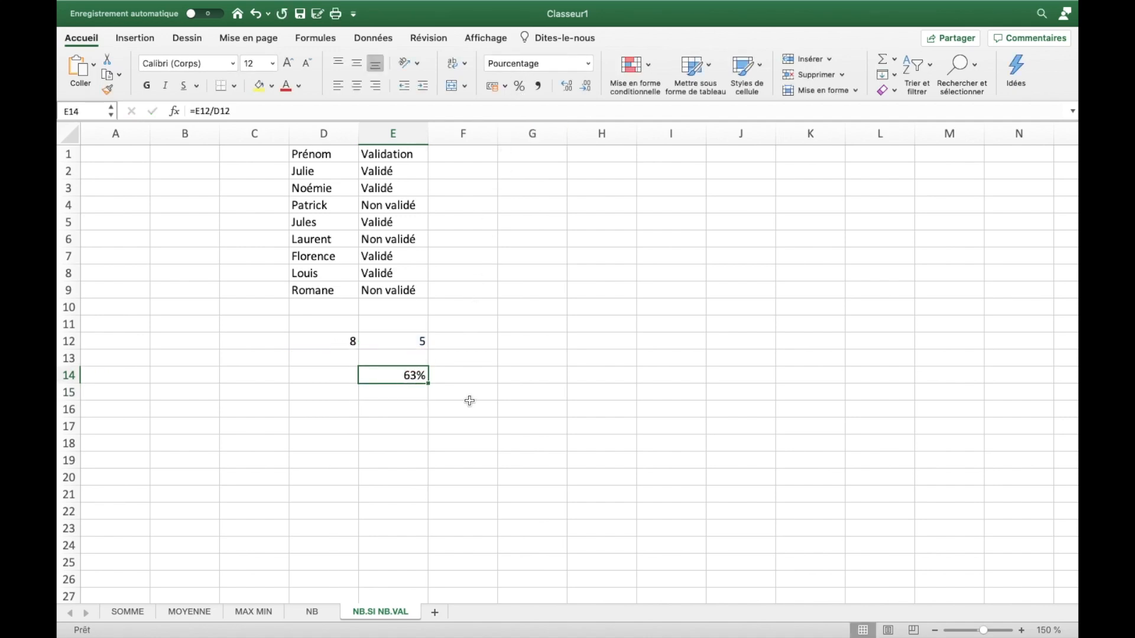